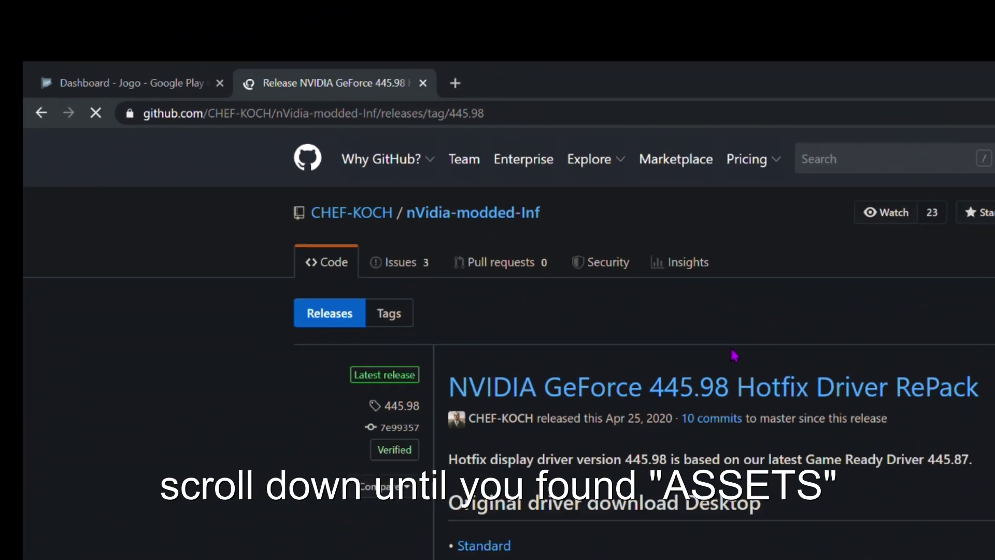
Scroll to the 445.98 release Assets, re-expand the list and highlight NVIDIA.445.98.Standard.exe
scroll(461, 285, "down", 10)
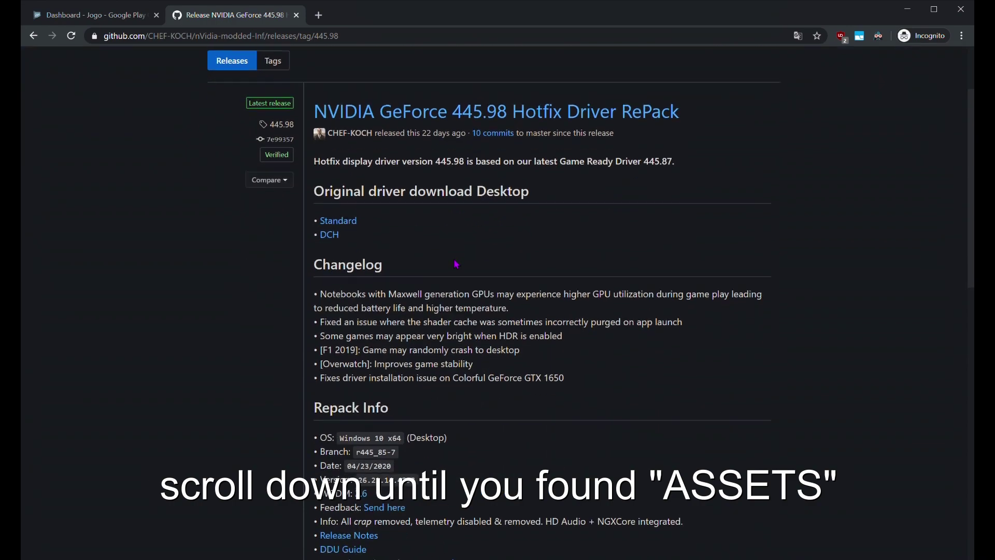
scroll(456, 265, "down", 5)
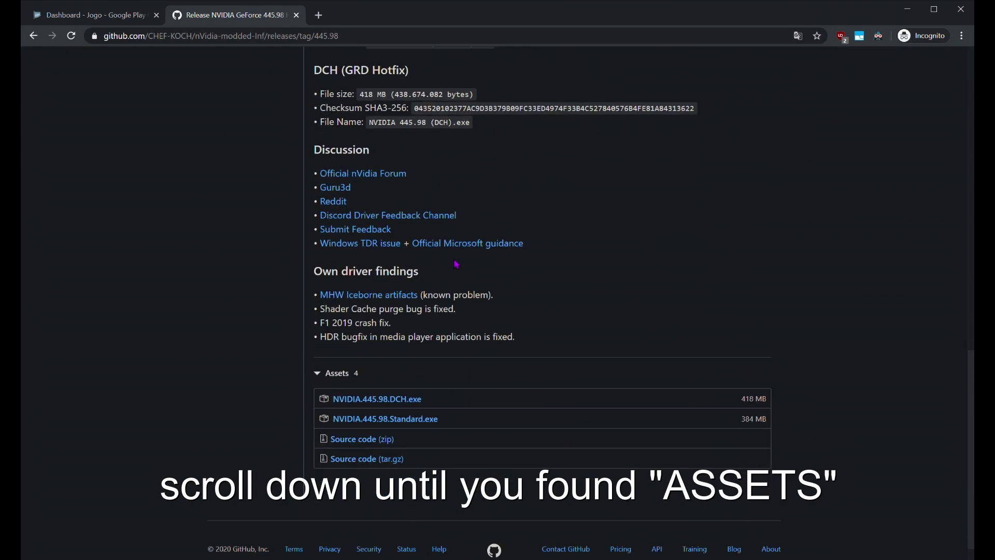
double_click(337, 363)
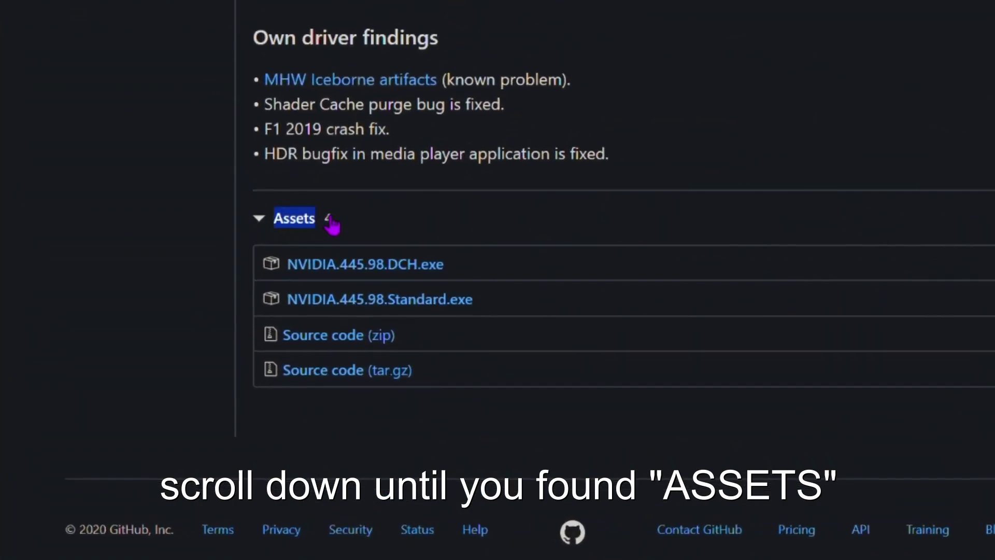
left_click(331, 223)
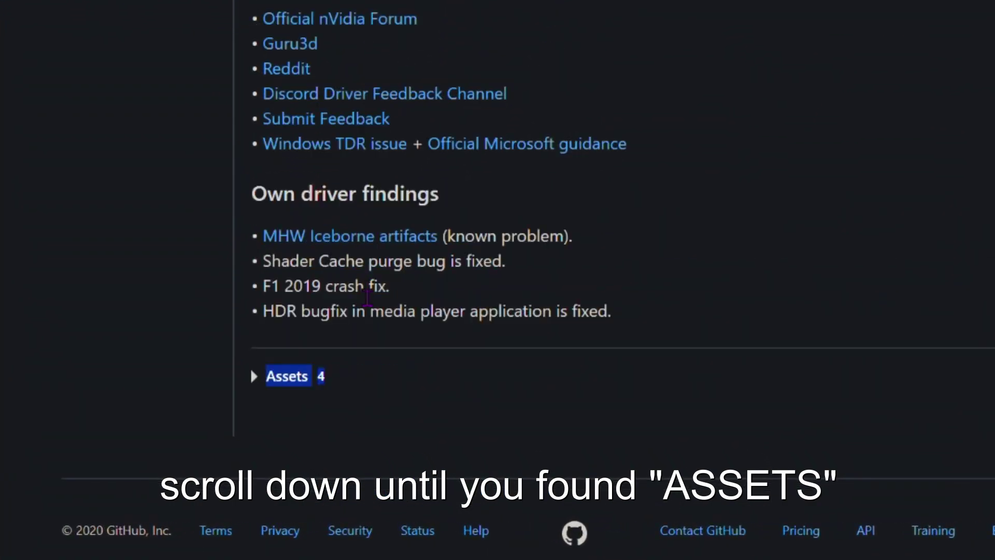
left_click(291, 383)
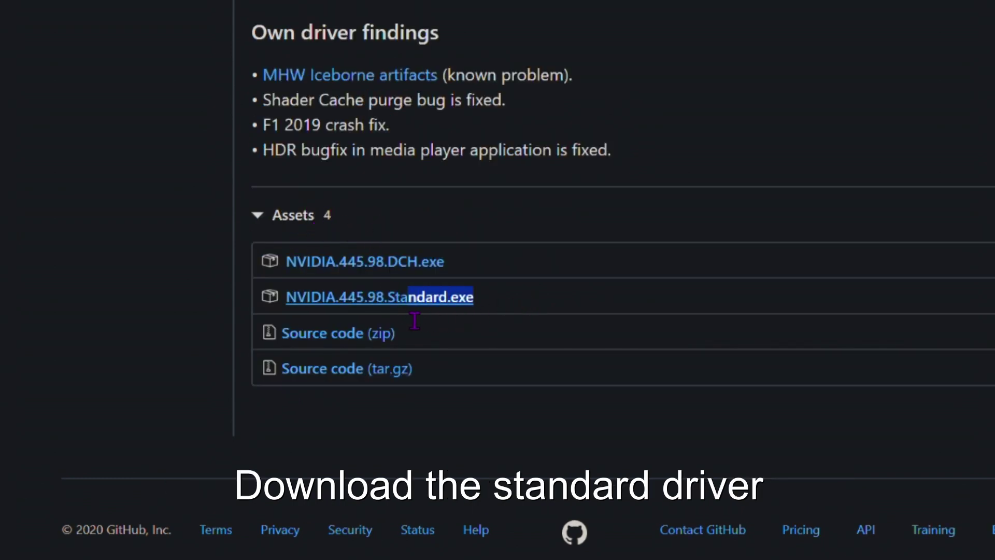
left_click_drag(472, 299, 323, 310)
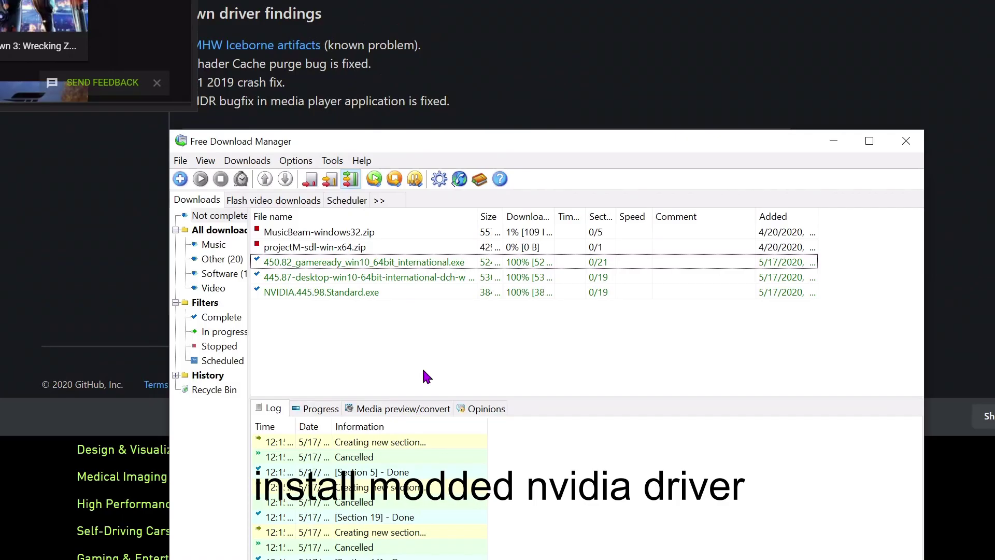
Launch NVIDIA.445.98.Standard.exe from Free Download Manager, confirming the install and UAC prompts
left_click(359, 294)
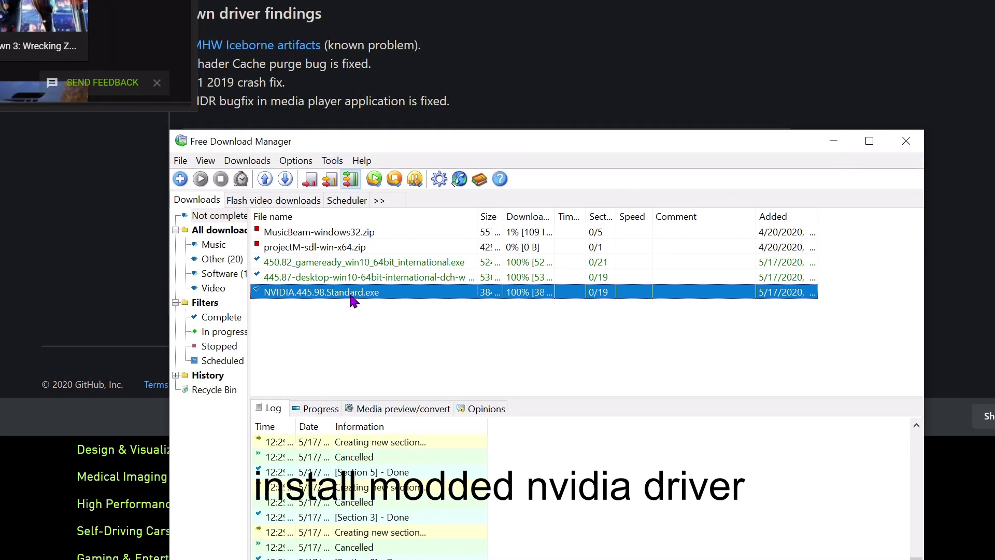
double_click(352, 294)
left_click(405, 95)
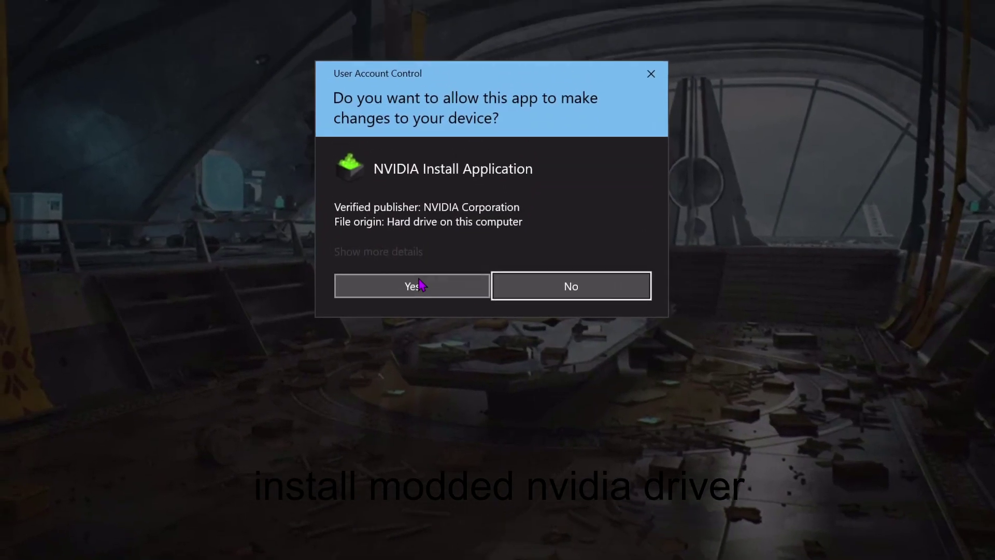
left_click(412, 286)
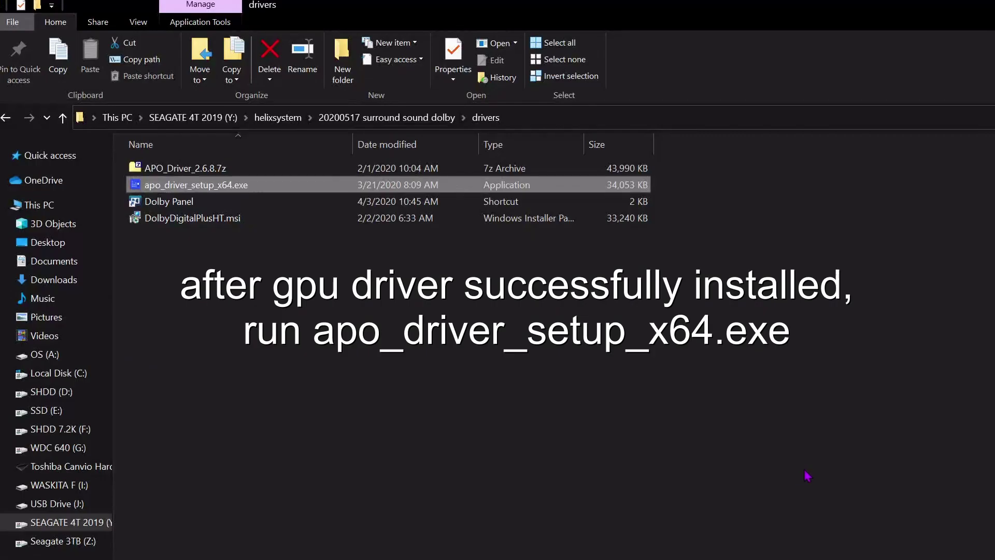
Run apo_driver_setup_x64.exe and select the FX Configurator and Dolby DS1 features to add
double_click(209, 187)
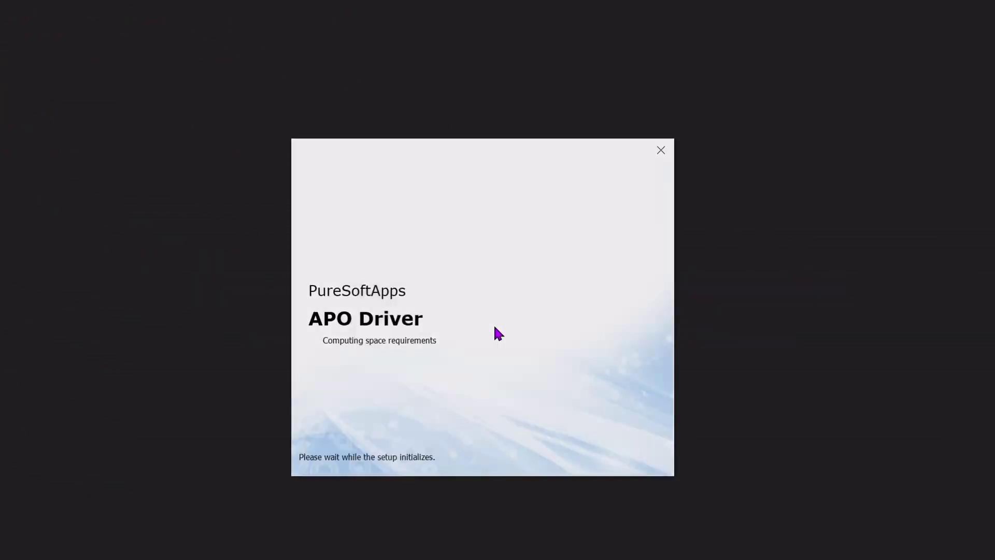
left_click(557, 458)
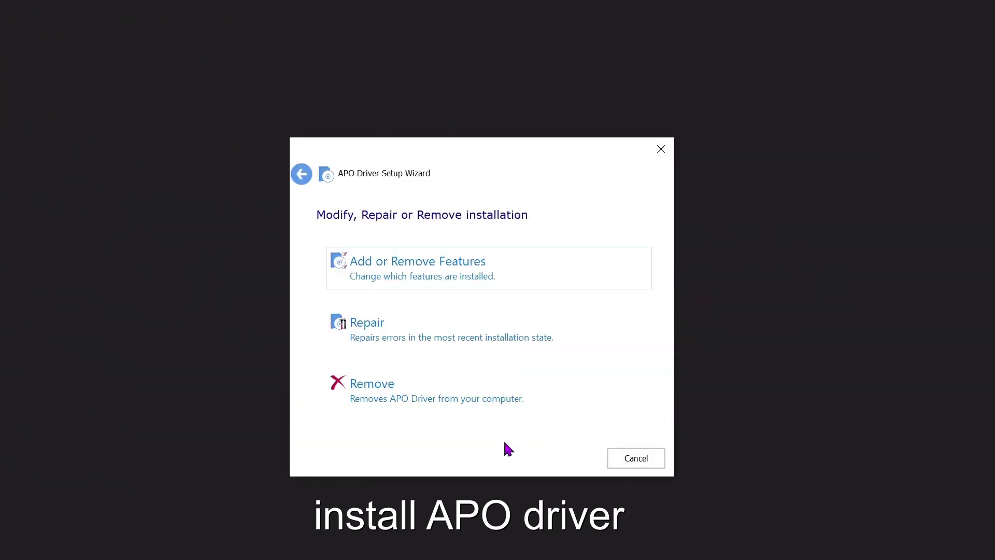
left_click(465, 271)
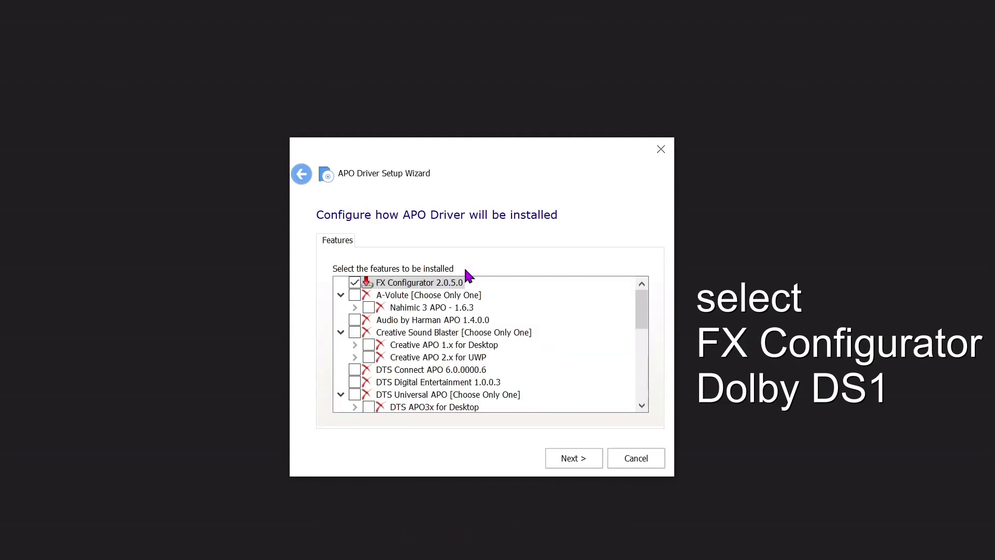
mouse_move(641, 310)
left_mouse_down()
mouse_move(650, 308)
mouse_move(660, 378)
mouse_move(651, 300)
left_mouse_up()
left_click_drag(636, 323, 645, 355)
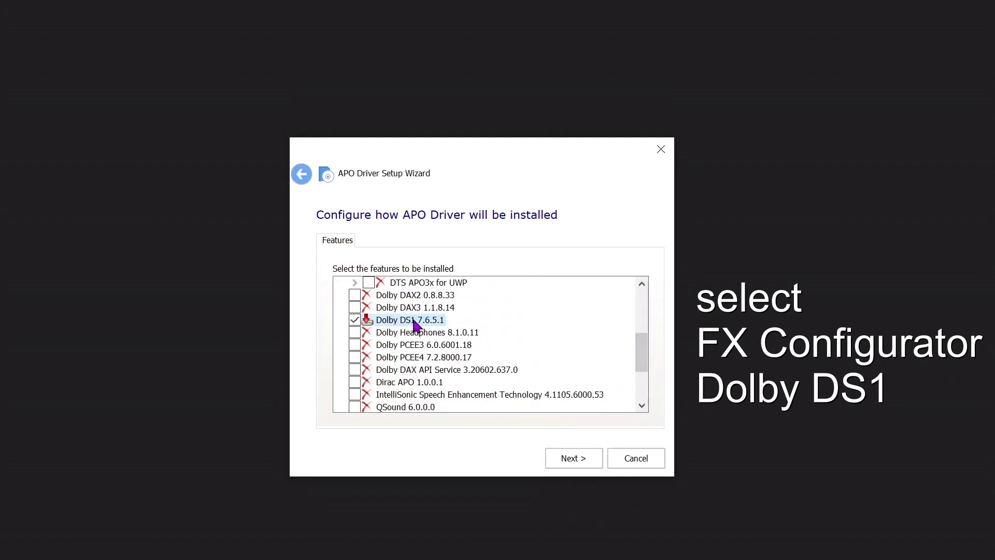
Install the selected APO Driver features, approve UAC, and finish the wizard
left_click(584, 460)
left_click(586, 462)
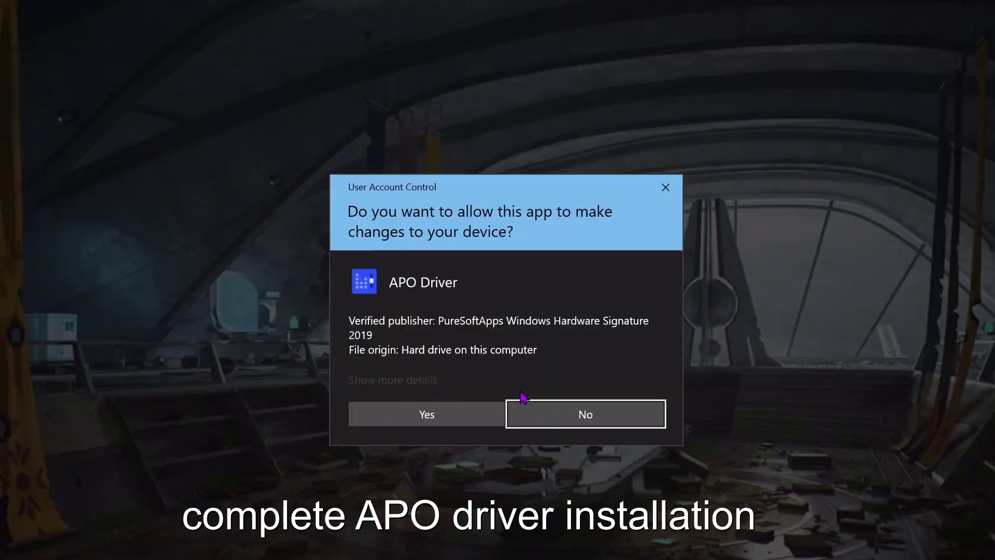
left_click(438, 413)
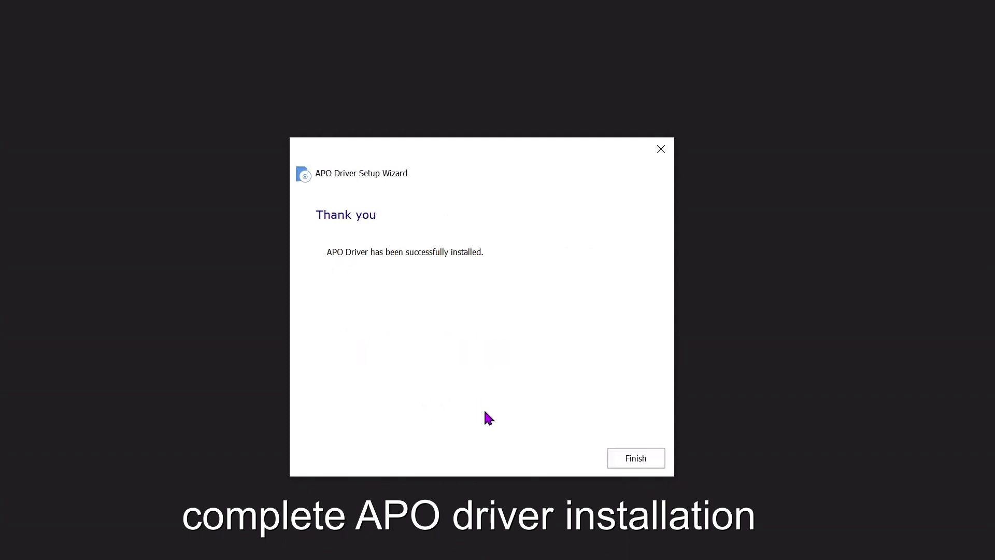
left_click(635, 460)
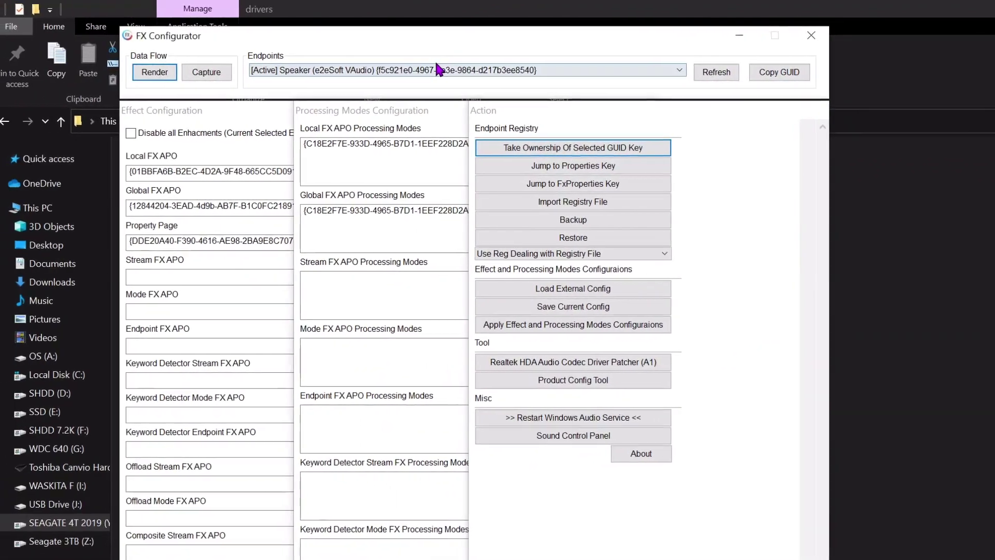
Pick the Beyond TV HDMI endpoint and choose Dolby Digital Plus Home Theater (HDMI/SPDIF) as product
left_click(148, 72)
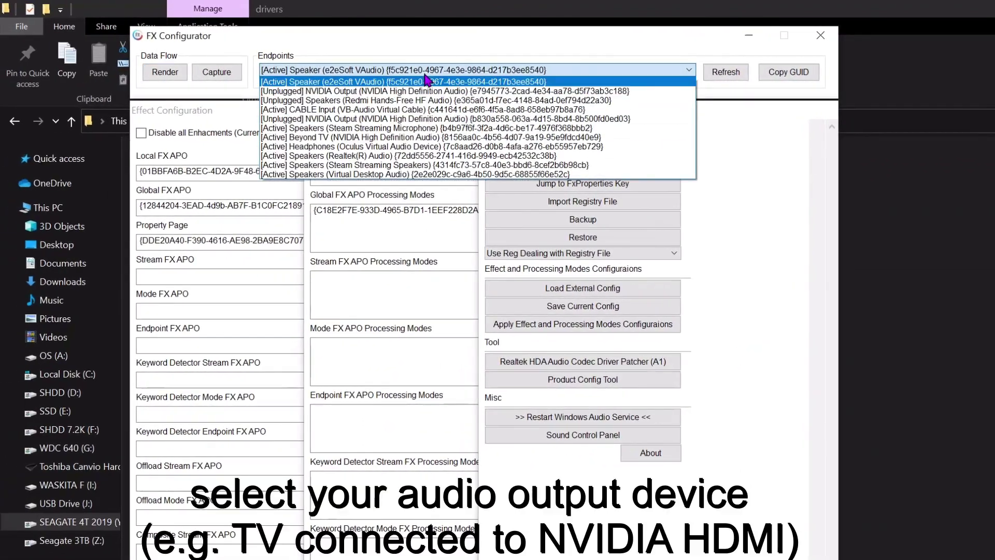
left_click(335, 139)
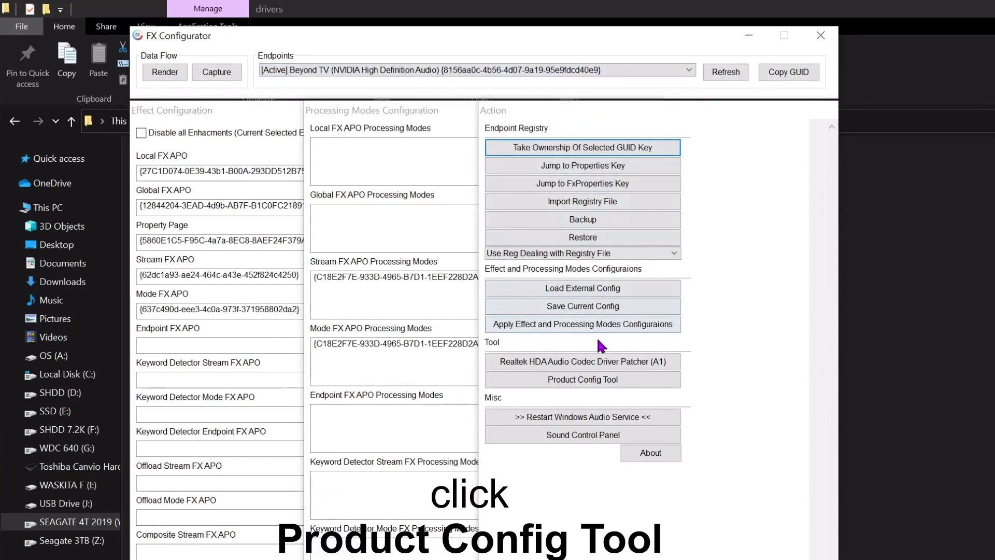
left_click(599, 381)
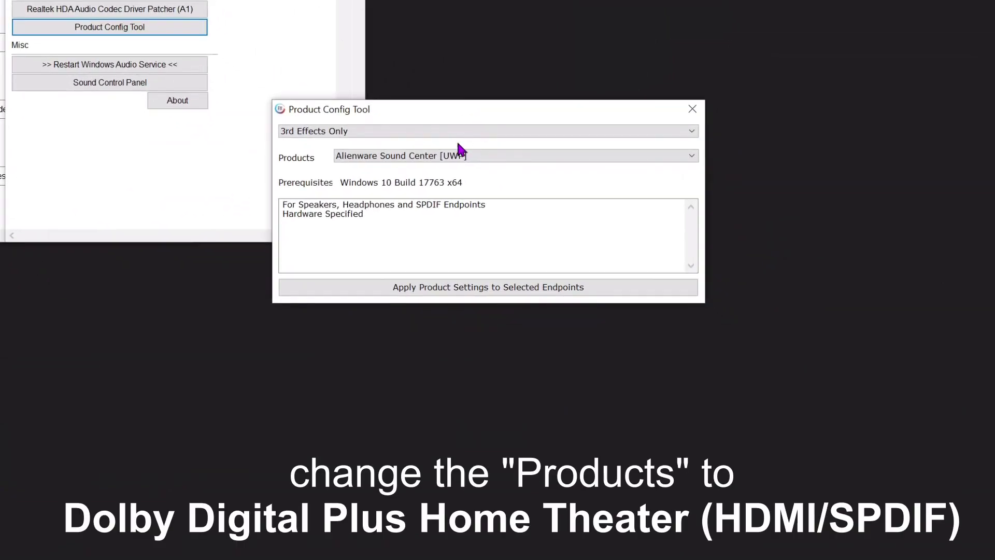
left_click(449, 156)
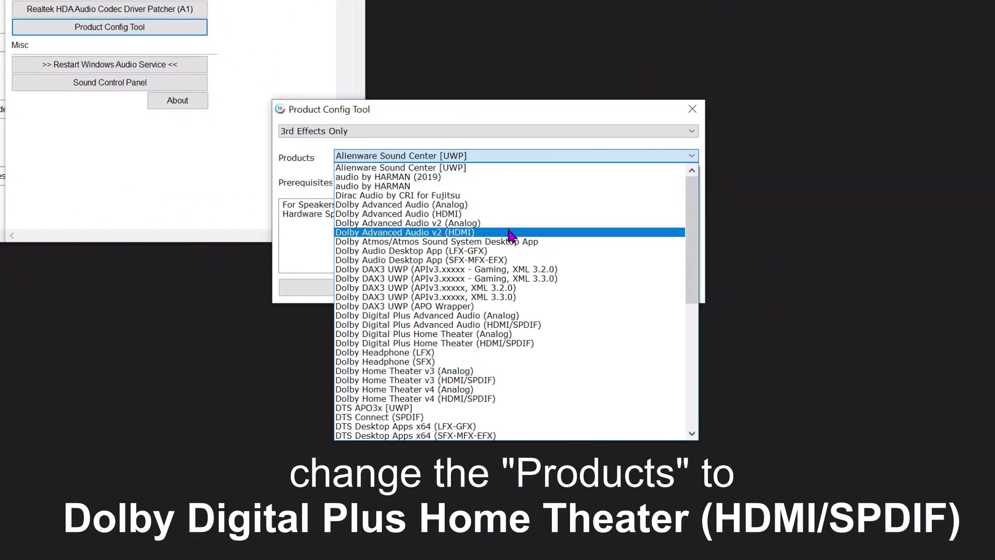
left_click(494, 343)
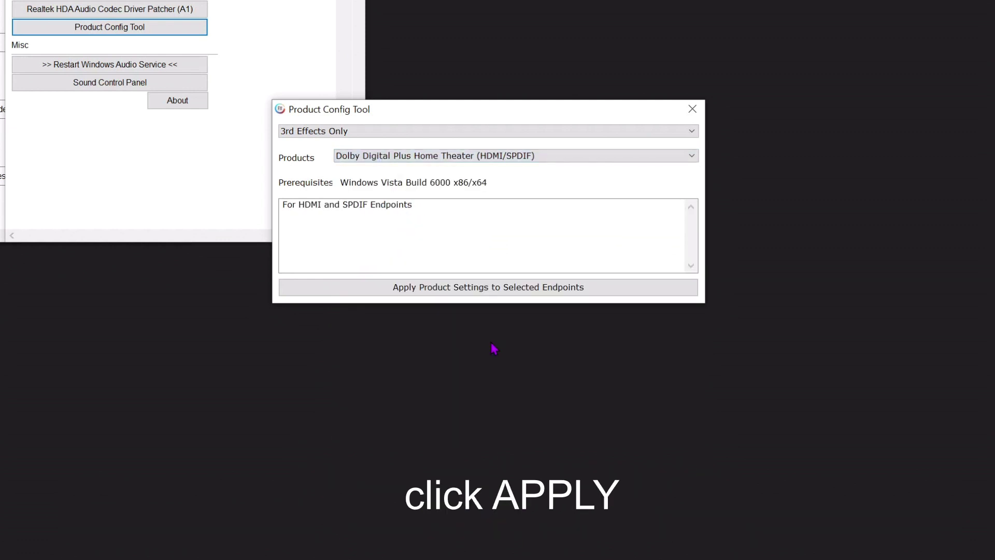
Apply the product settings to the endpoint, acknowledge, and close Product Config Tool and FX Configurator
left_click(508, 288)
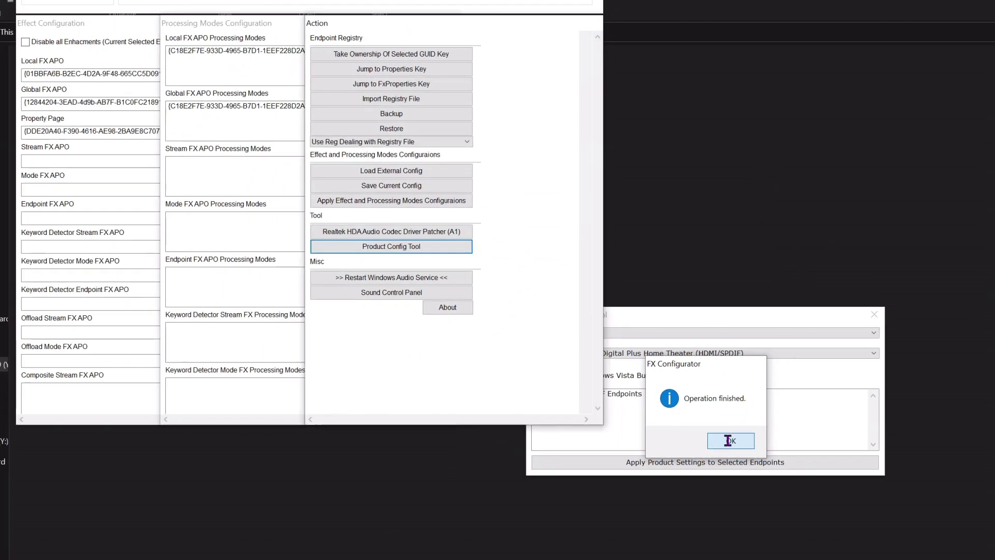
left_click(518, 261)
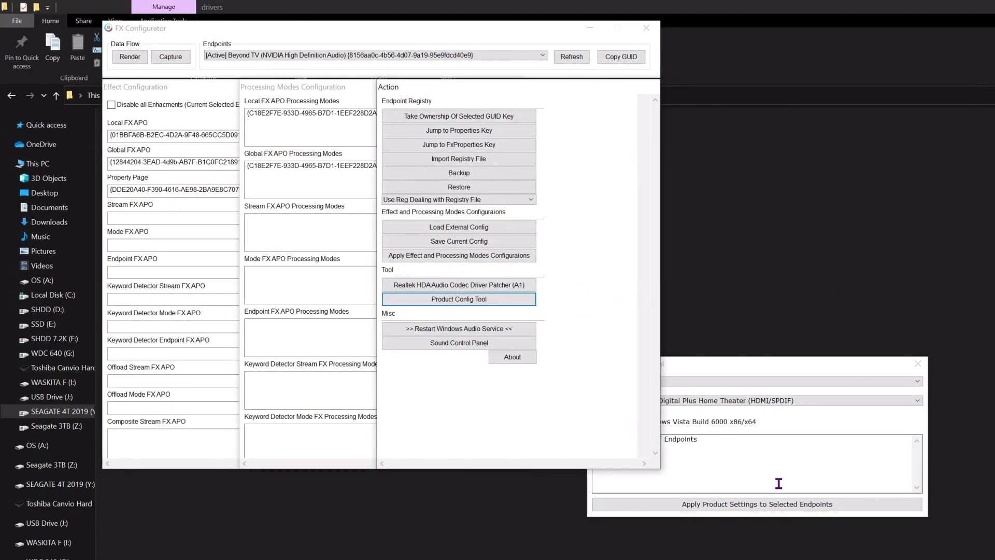
left_click(916, 364)
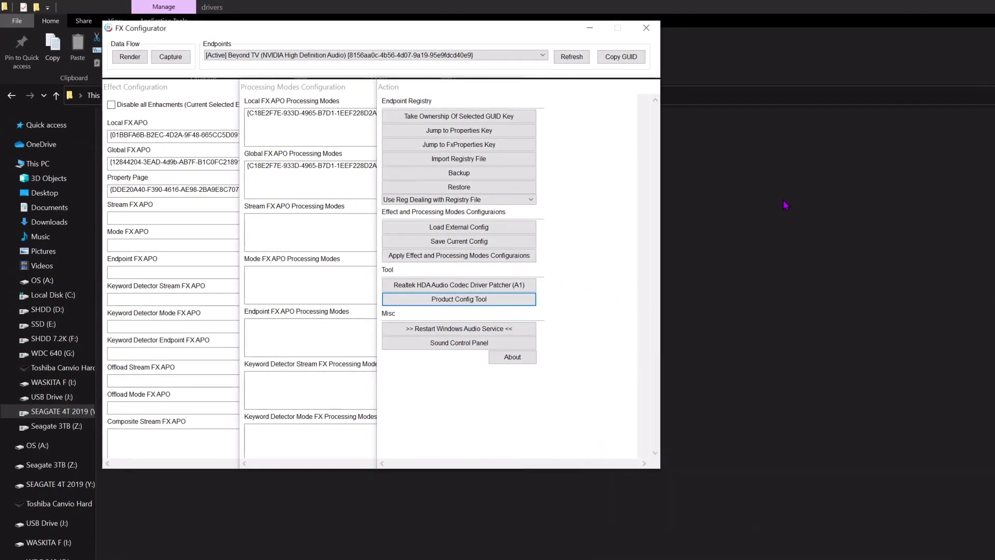
left_click(646, 28)
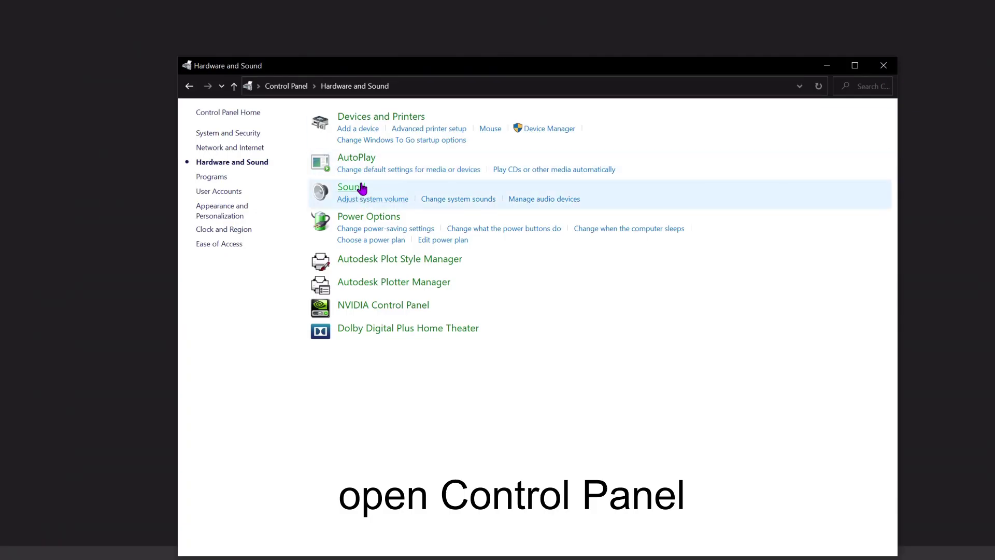
In Sound, set Beyond TV's Advanced default format to Dolby Digital and confirm with OK
left_click(362, 188)
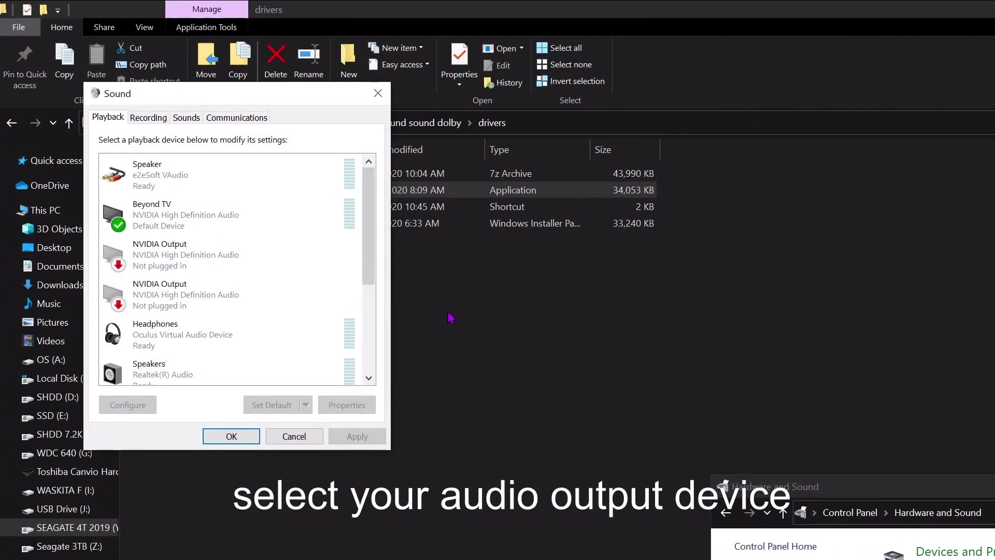
left_click(264, 220)
left_click(346, 404)
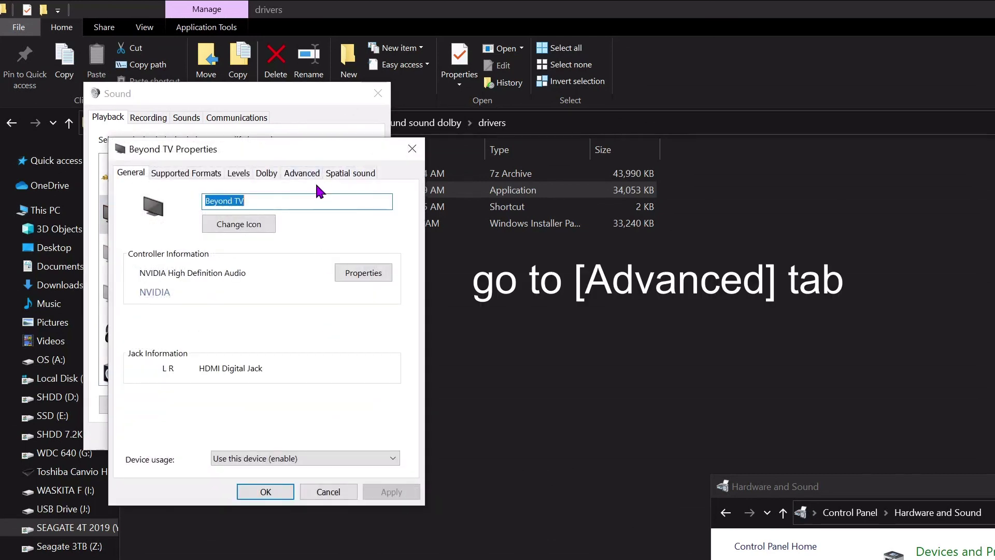
left_click(314, 173)
left_click(268, 247)
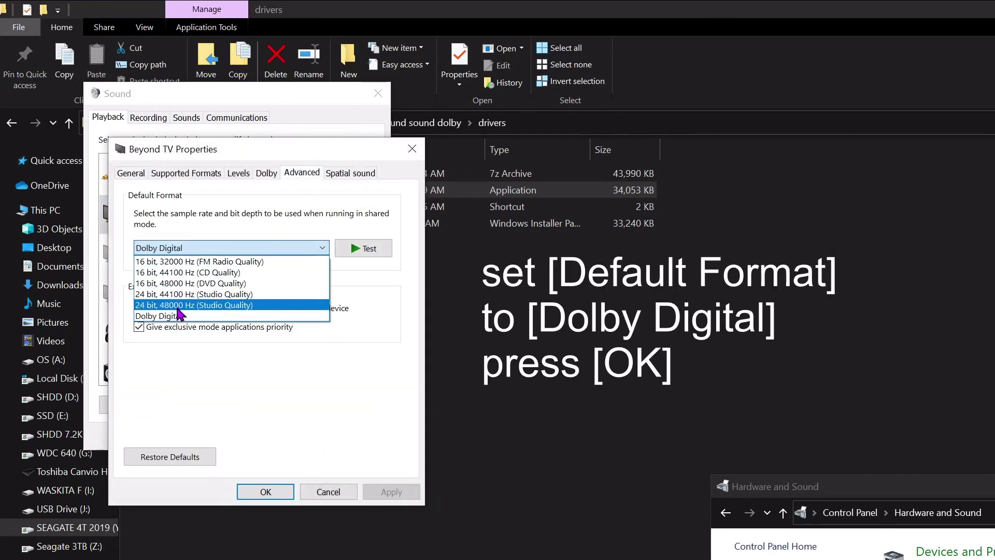
left_click(328, 438)
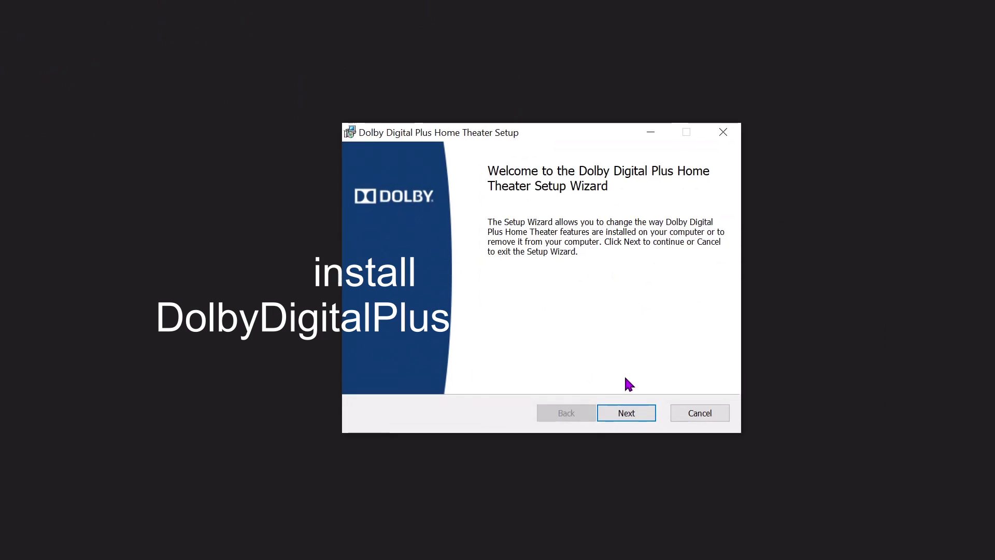
Continue past the Dolby Digital Plus Home Theater Setup welcome page
left_click(629, 413)
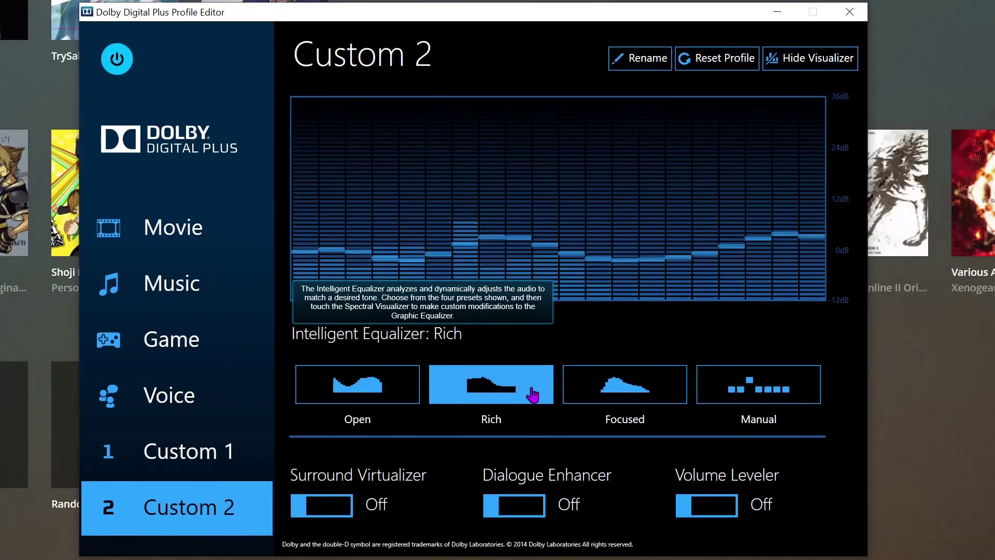
Try the Focused, Manual, Open and Rich equalizer presets, ending on Open
left_click(608, 389)
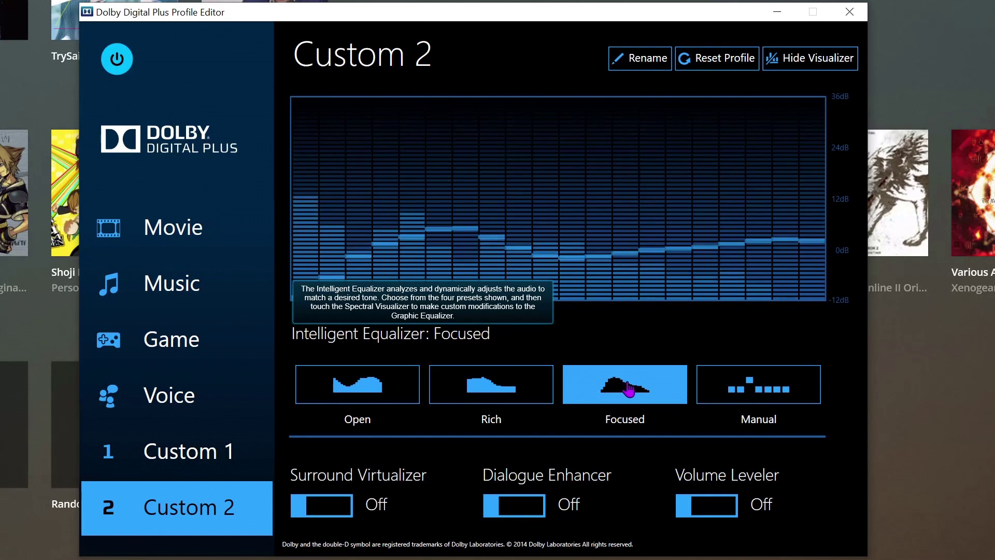
left_click(738, 378)
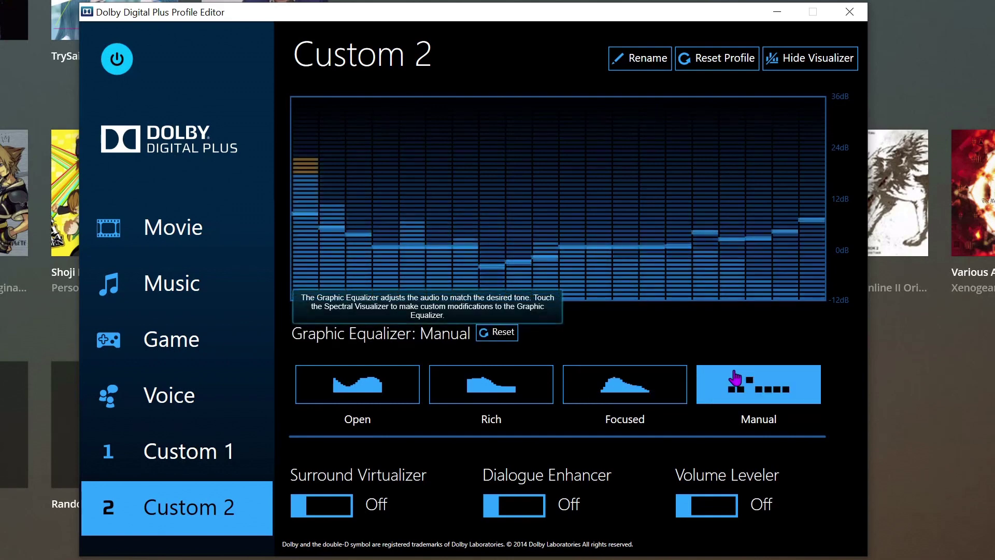
left_click(360, 394)
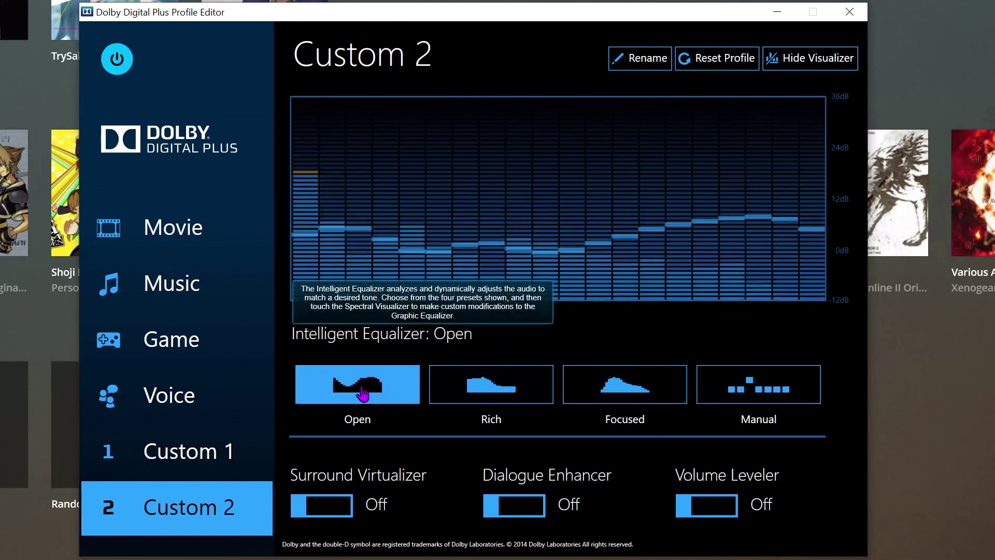
left_click(539, 388)
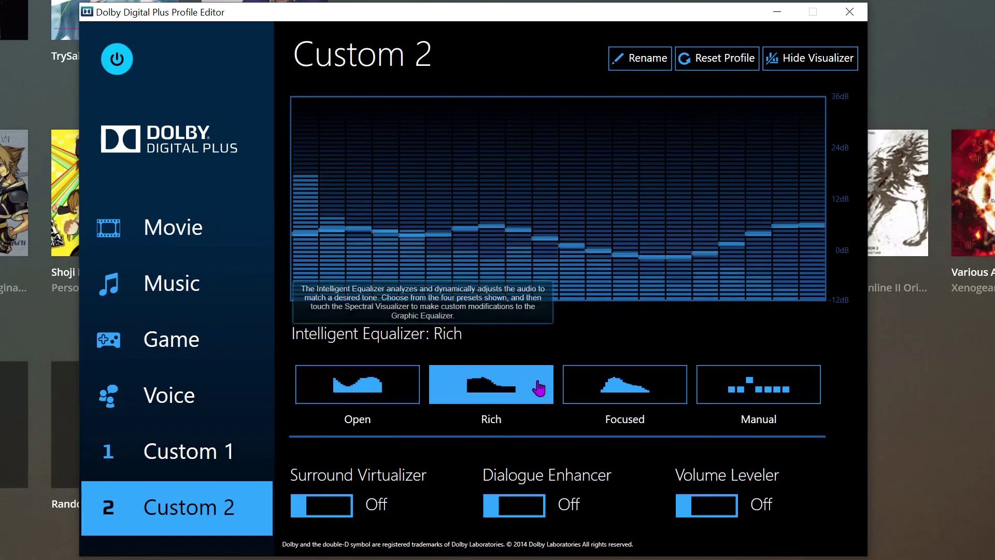
left_click(347, 386)
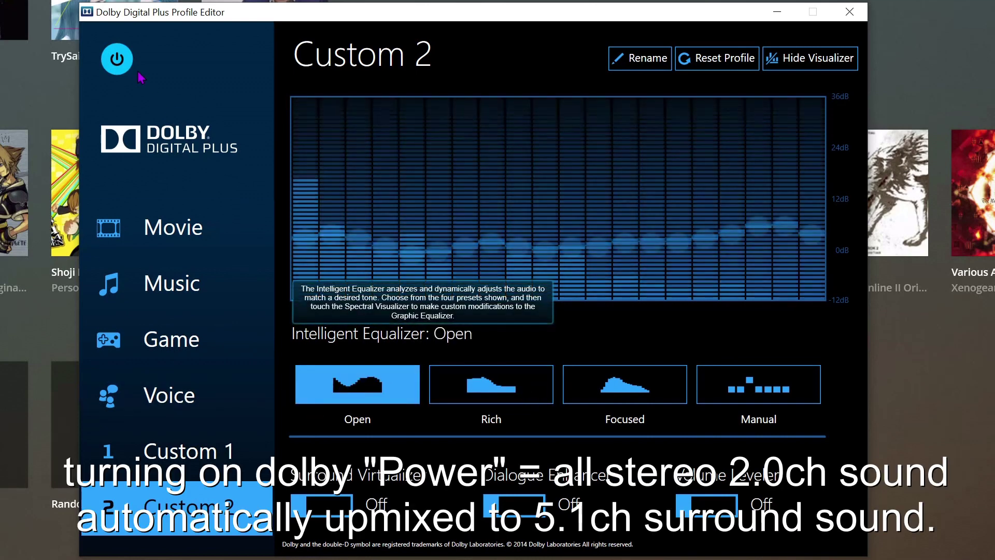
Toggle Dolby processing off and on, then Volume Leveler on and back off
left_click(129, 63)
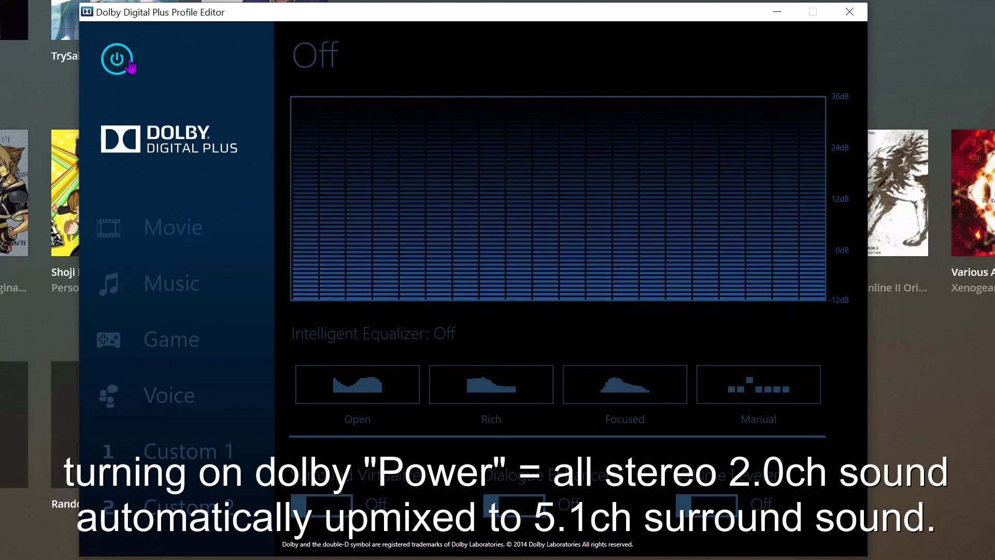
left_click(129, 63)
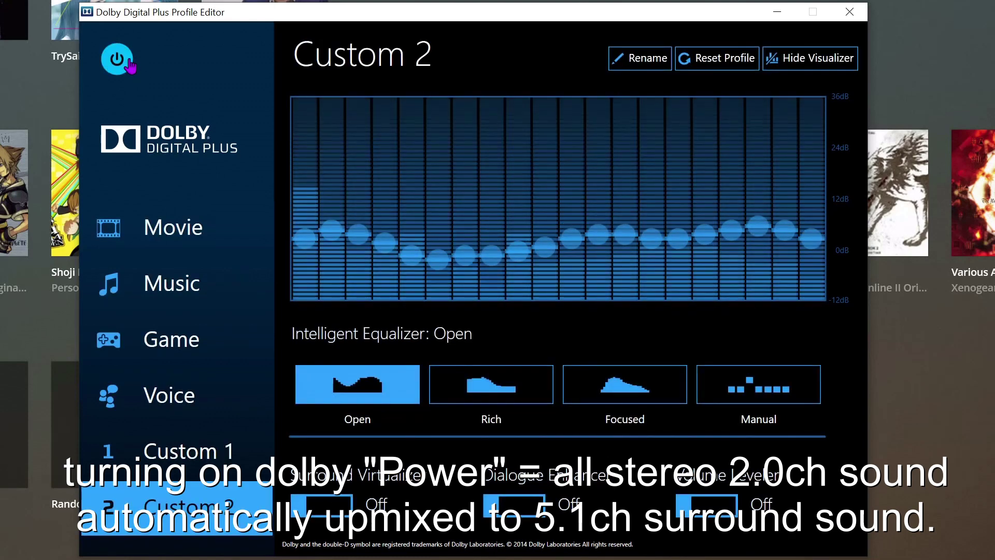
left_click(714, 510)
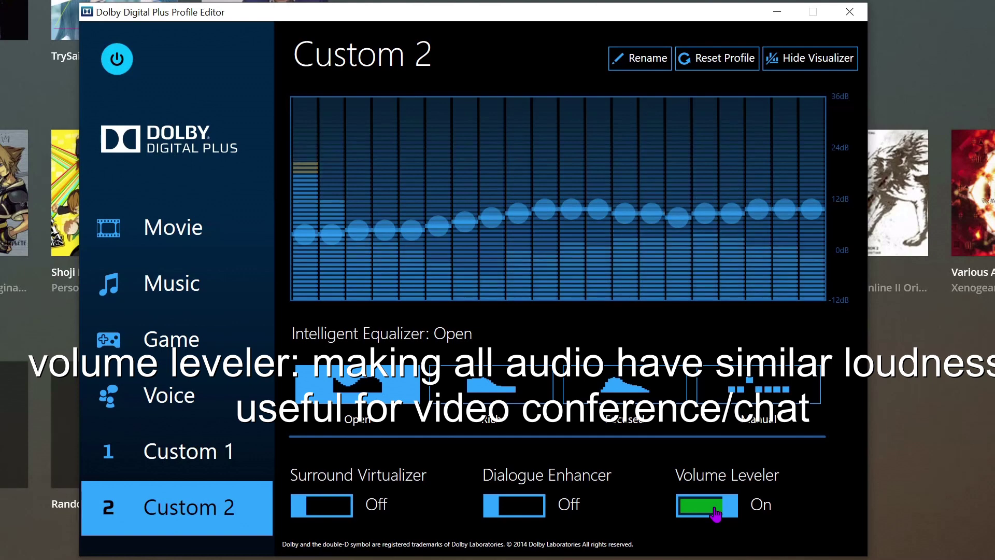
left_click(715, 513)
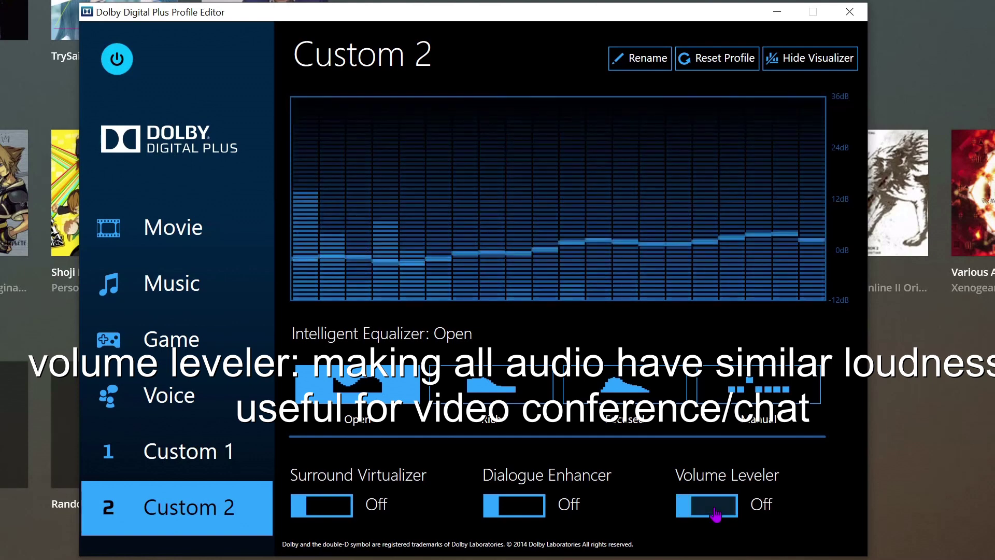
Cycle through Rich and Focused, settling on the Manual graphic equalizer for Custom 2
left_click(503, 395)
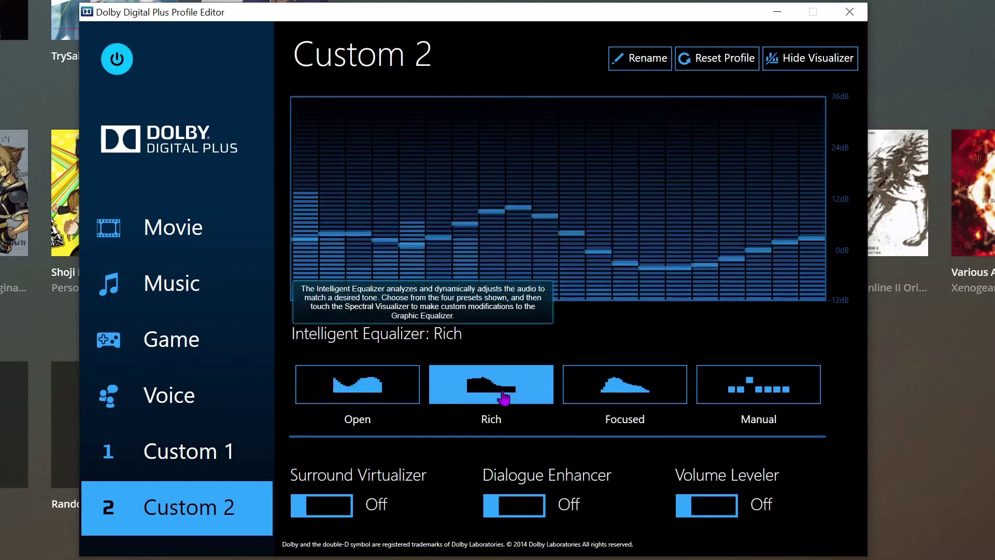
left_click(621, 377)
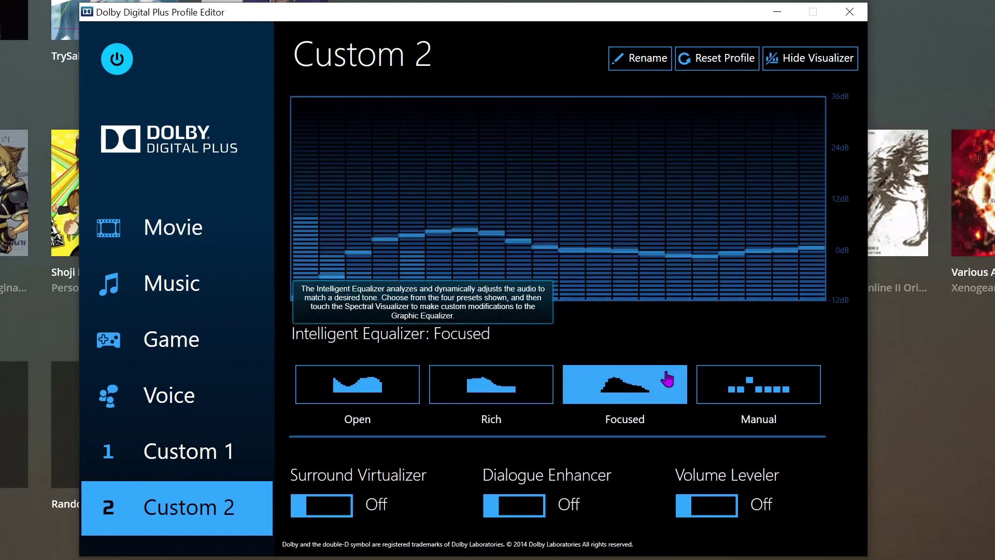
left_click(776, 382)
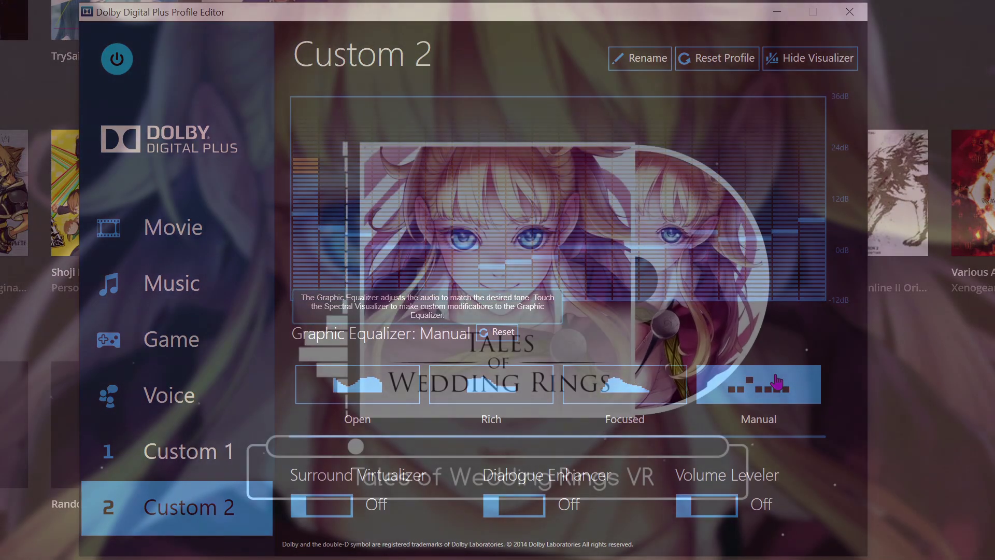